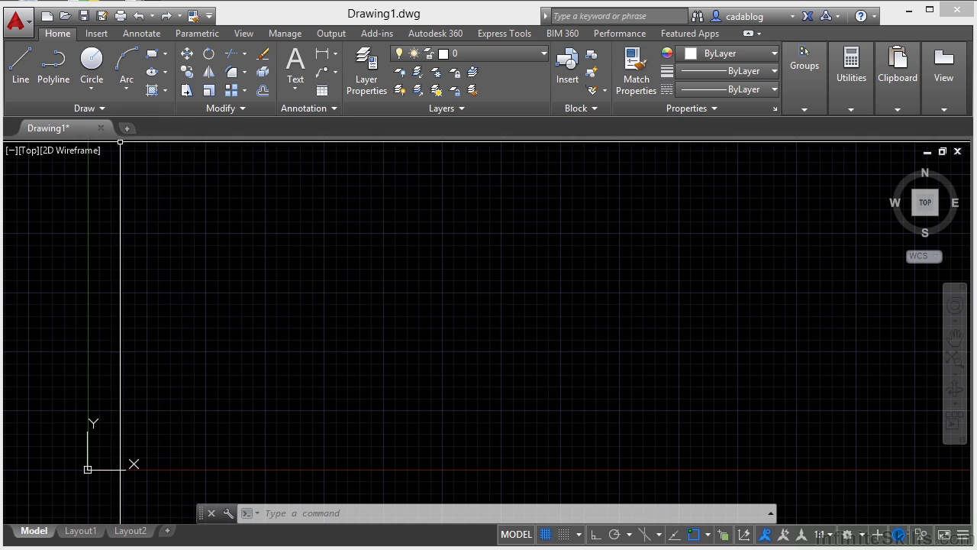
Open 3Dseating.dwg from the CAD Files folder
mouse_move(79, 129)
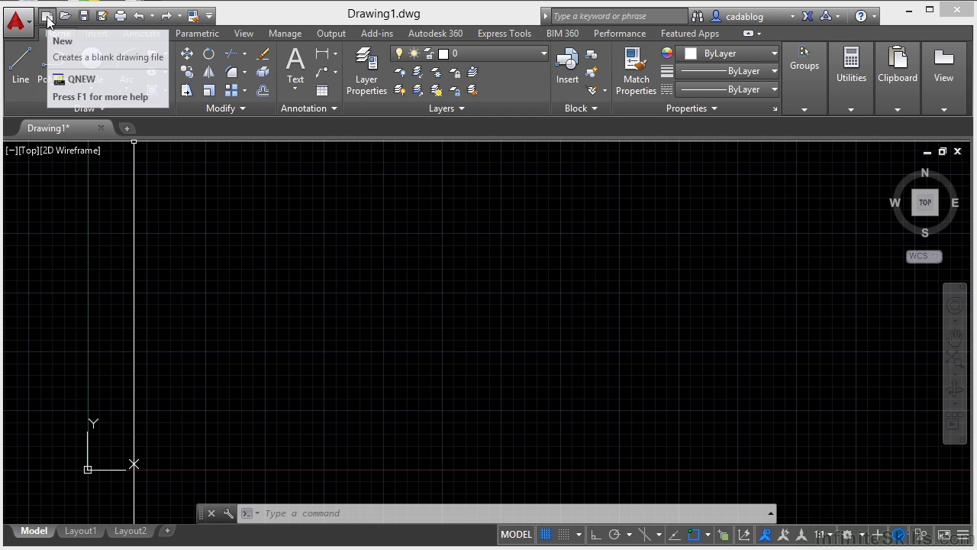
left_click(71, 19)
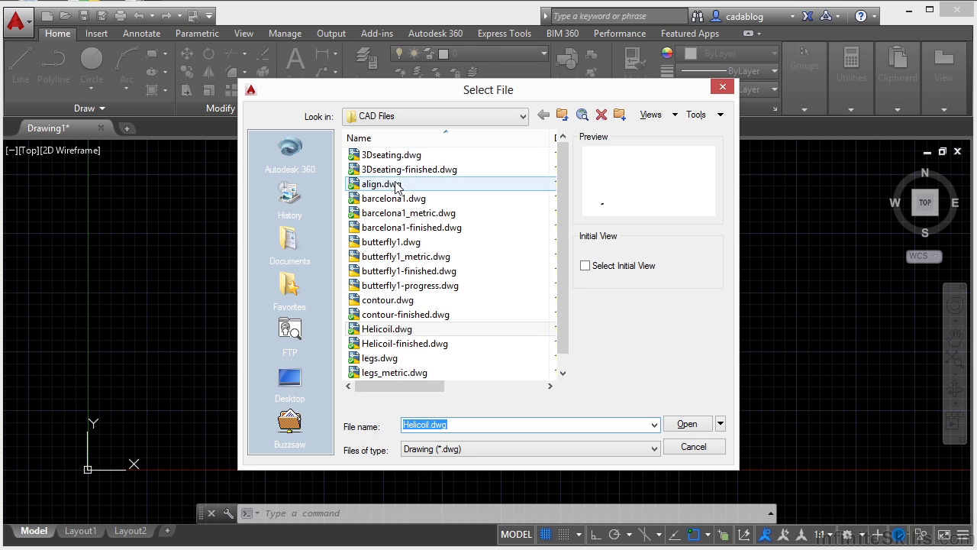
double_click(400, 156)
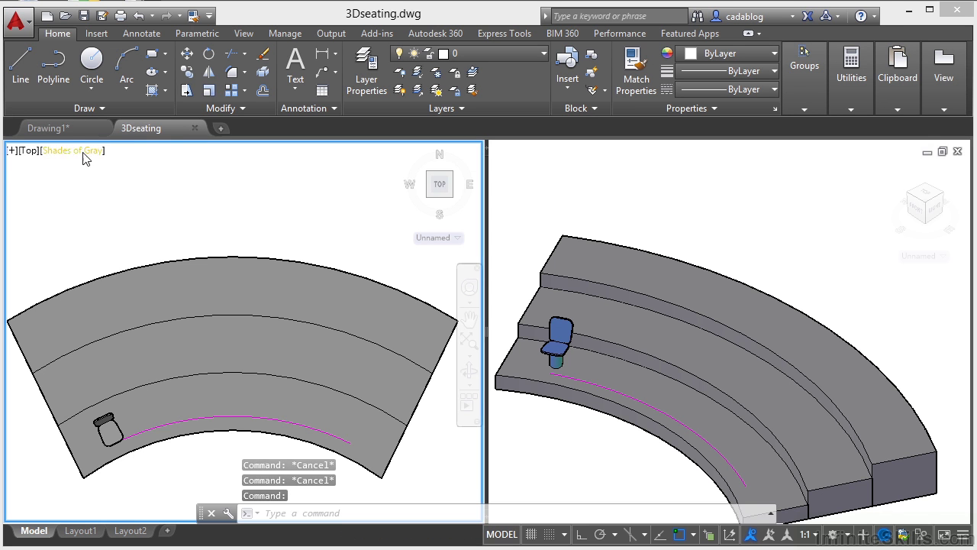
Switch back and forth between Drawing1 and 3Dseating, and reorder the open files so Drawing1 comes after 3Dseating
left_click(73, 128)
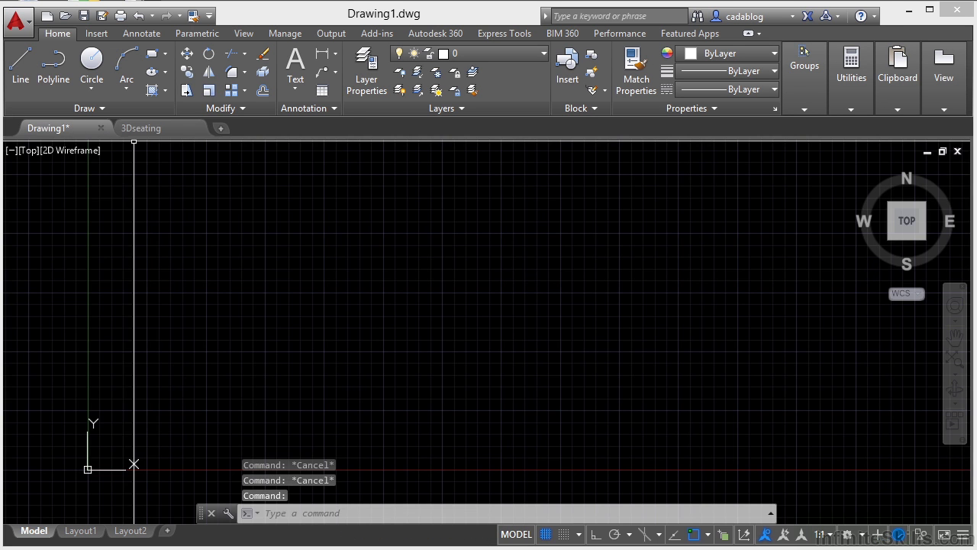
left_click(153, 128)
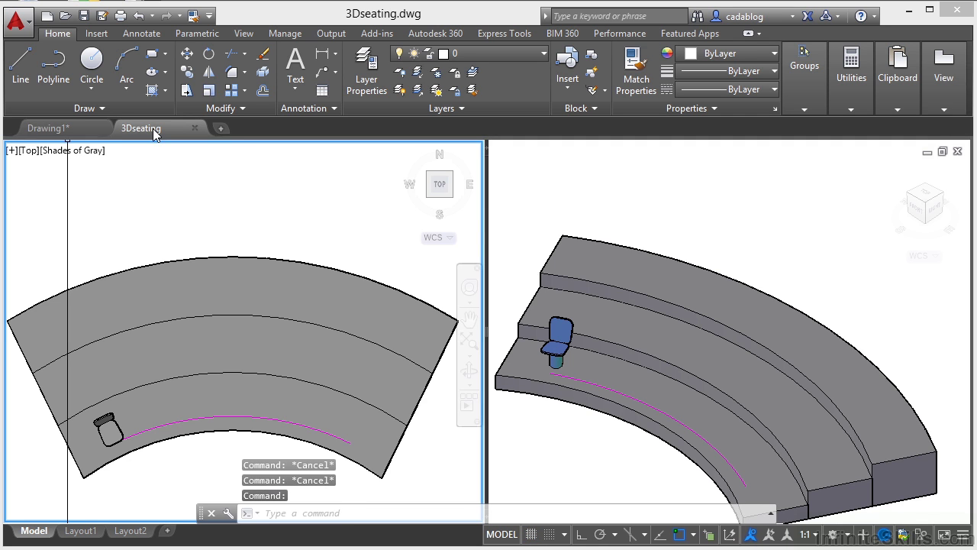
left_click(85, 128)
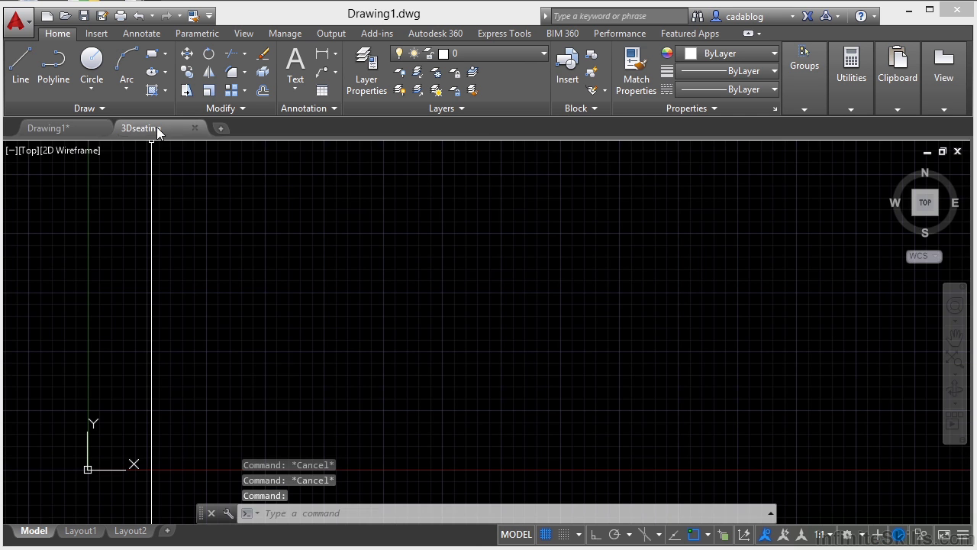
left_click(156, 129)
left_click(71, 128)
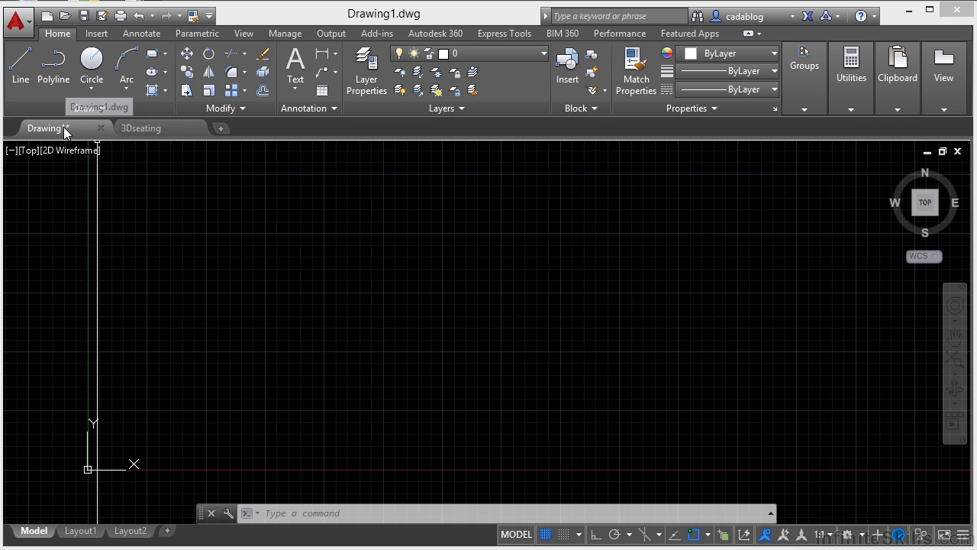
left_click_drag(75, 129, 155, 129)
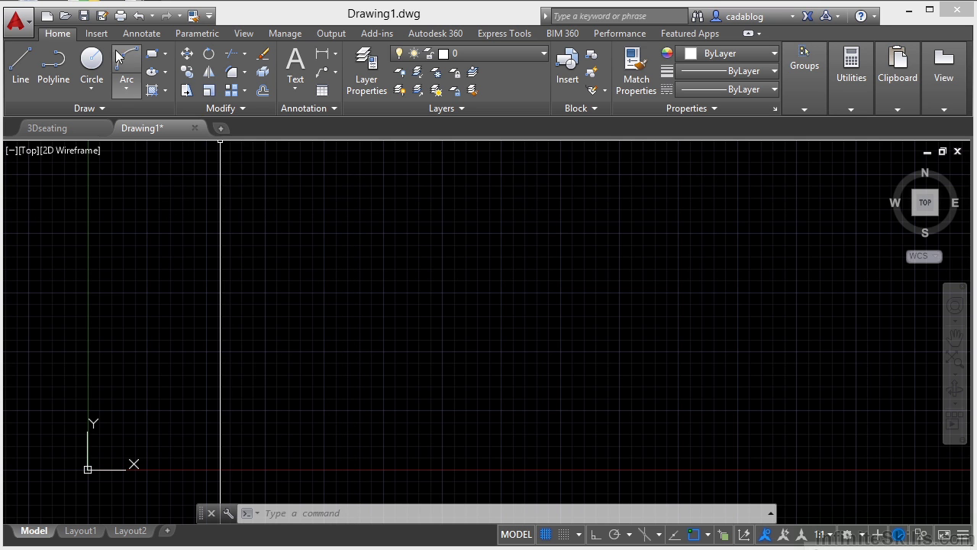
Open all files from align.dwg through legs_metric.dwg in the CAD Files folder at once
left_click(64, 16)
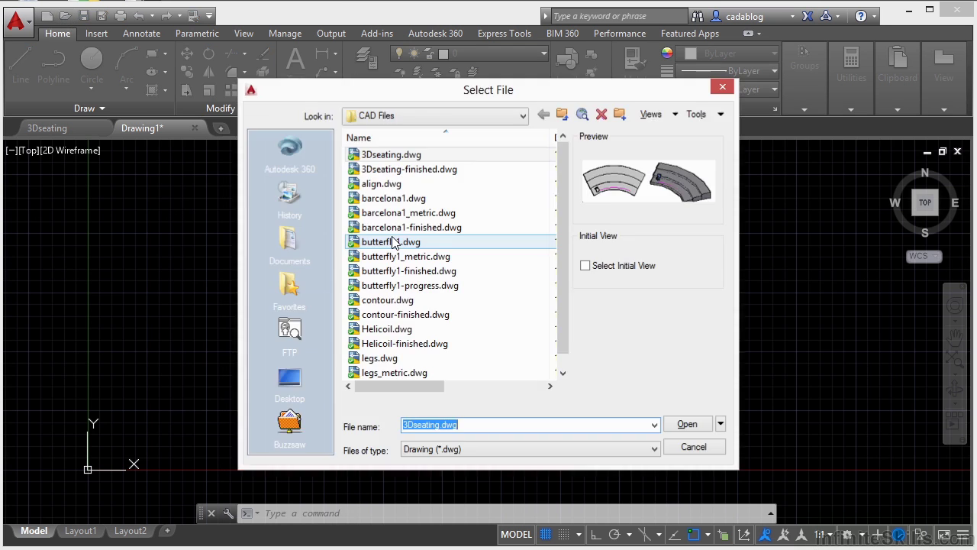
left_click(381, 184)
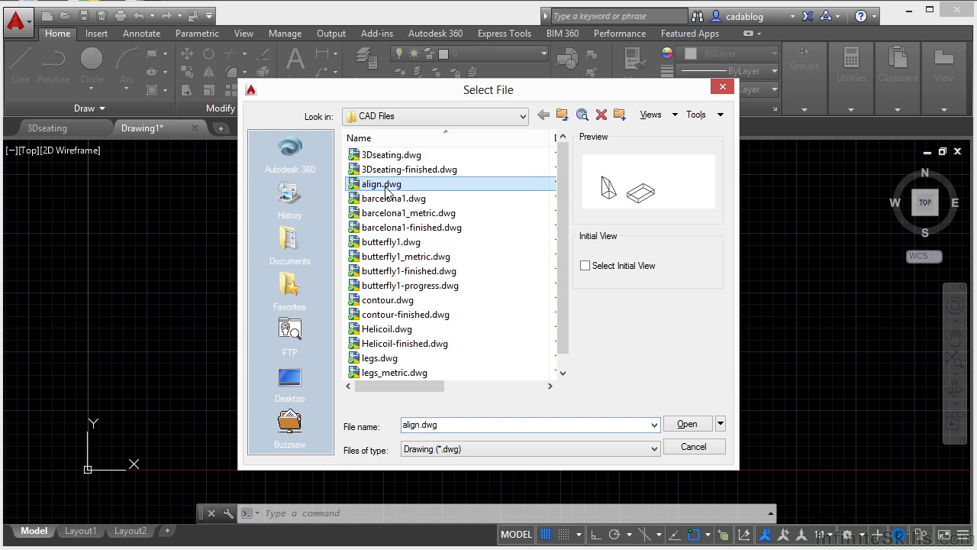
left_click(391, 373, "shift")
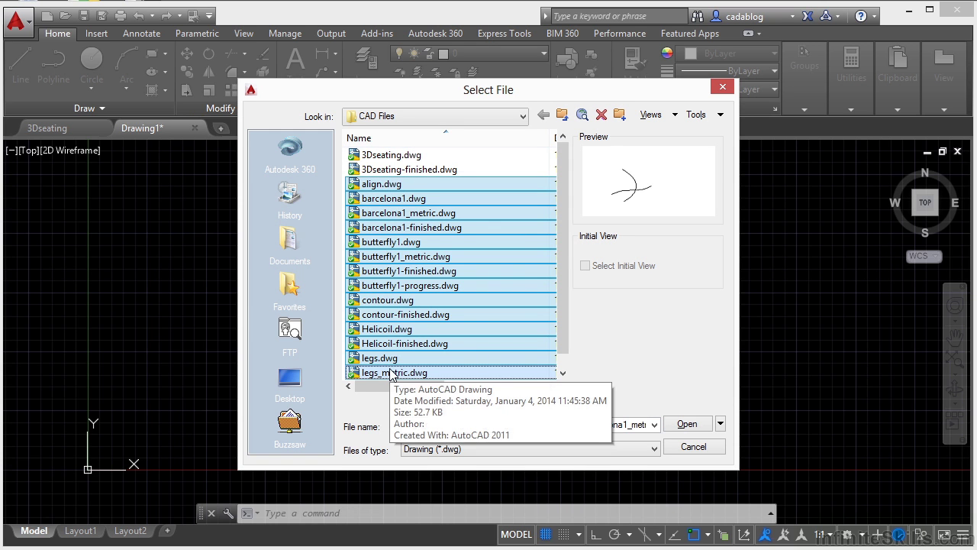
left_click(686, 425)
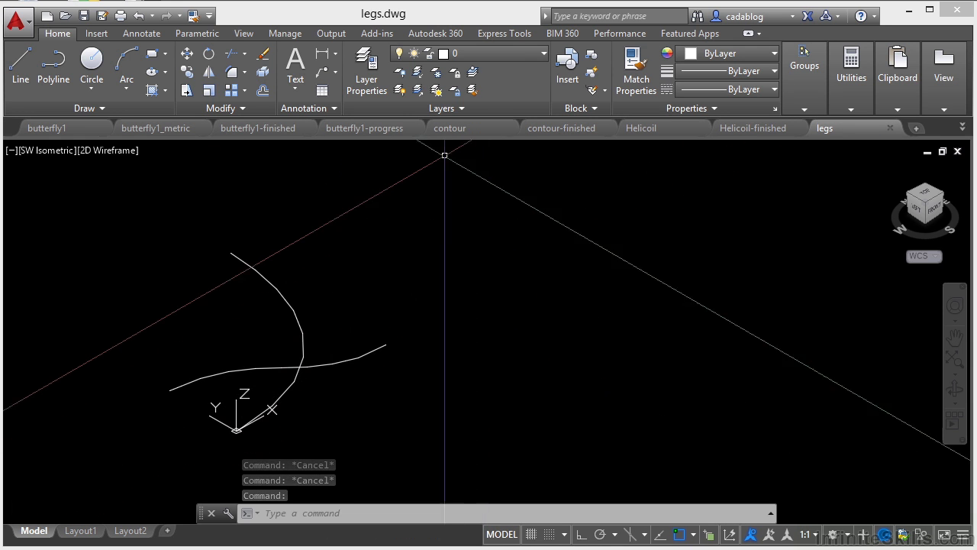
Bring up the butterfly1-finished, butterfly1_metric and butterfly1 drawings one after another
left_click(234, 131)
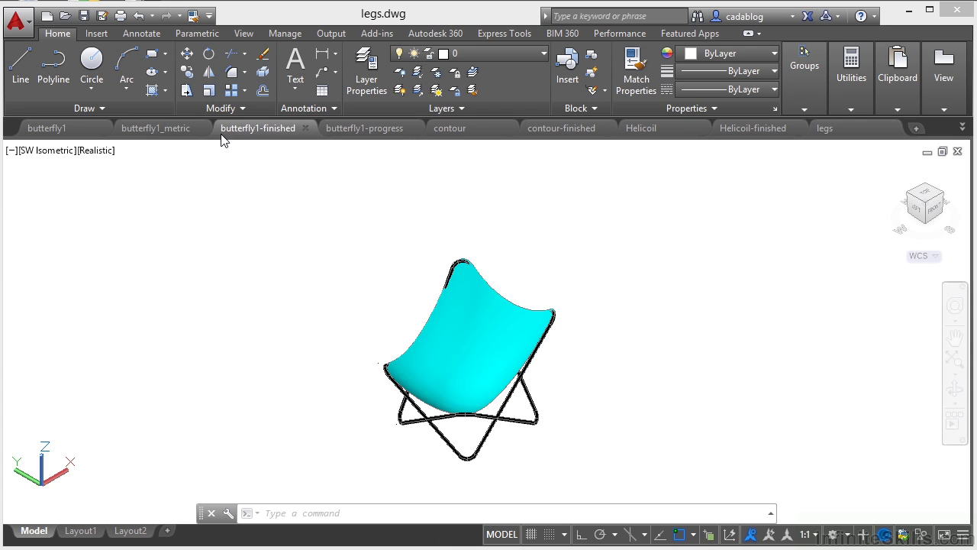
left_click(170, 130)
left_click(80, 128)
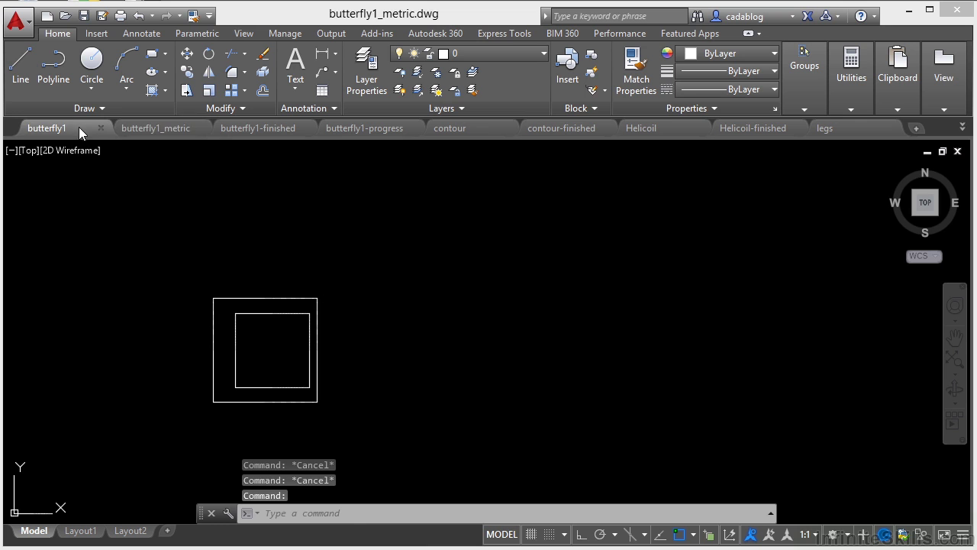
Check the lock marker on legs-finished and switch to Drawing1 through the list of all open drawings
left_click(963, 130)
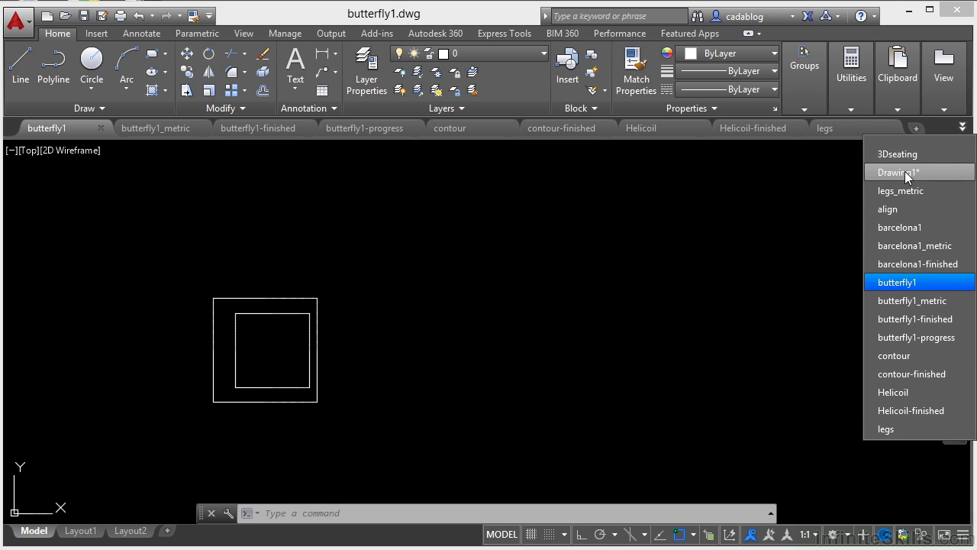
left_click(904, 170)
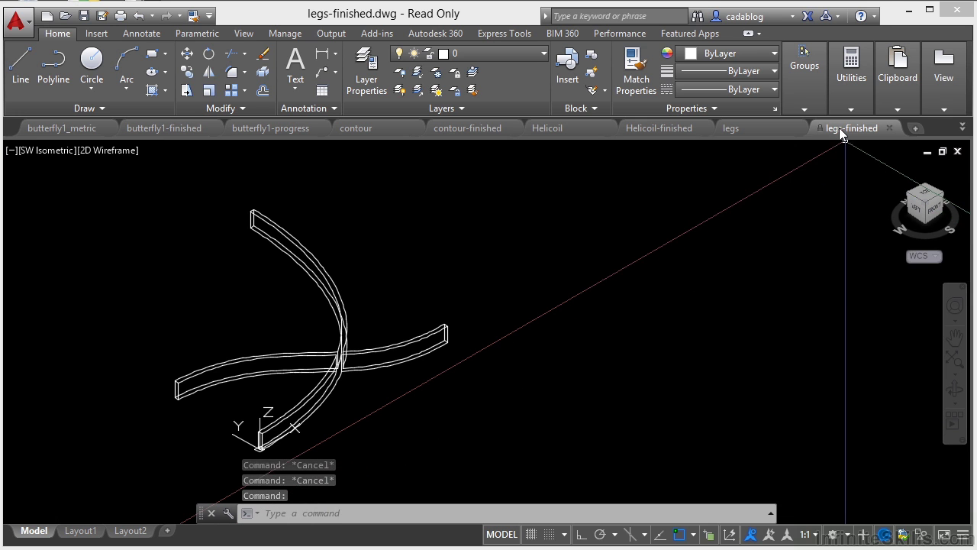
mouse_move(848, 132)
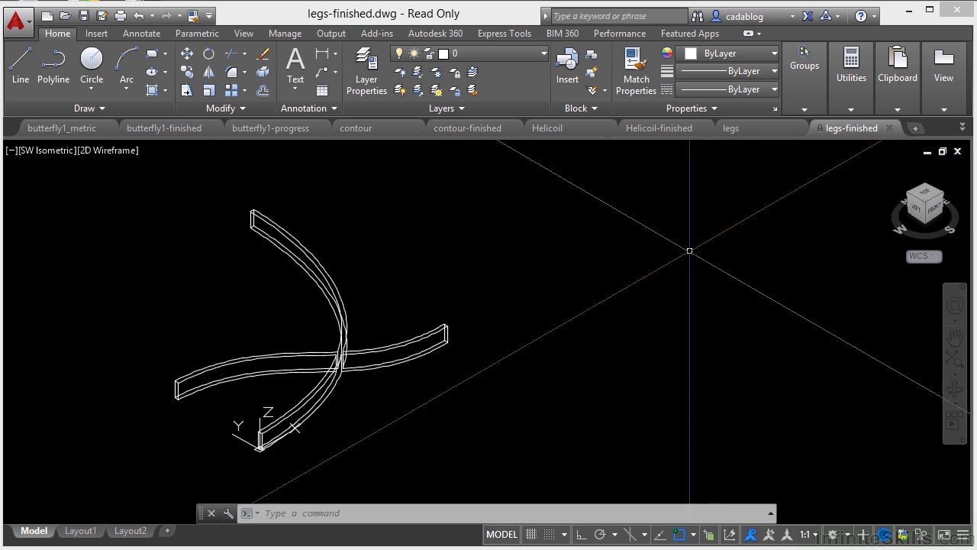
left_click(963, 128)
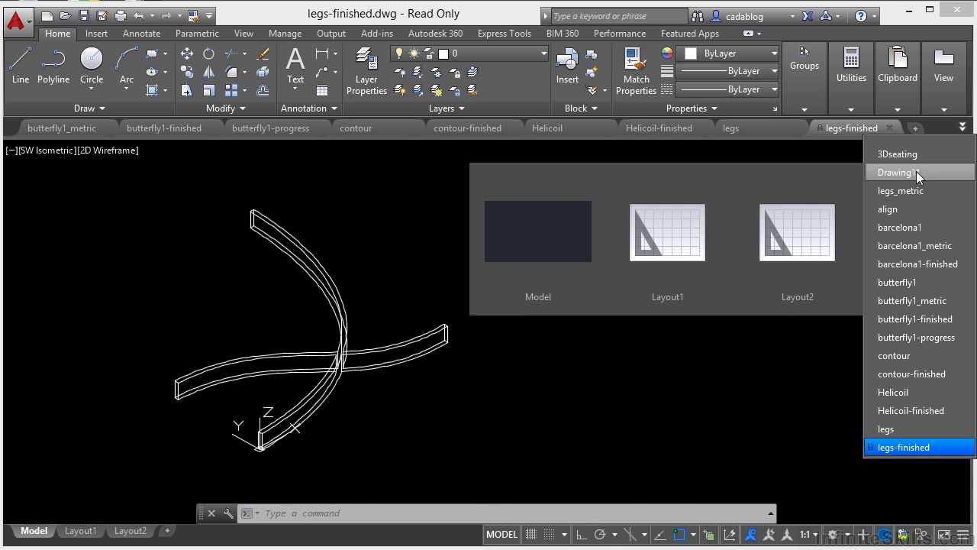
left_click(909, 171)
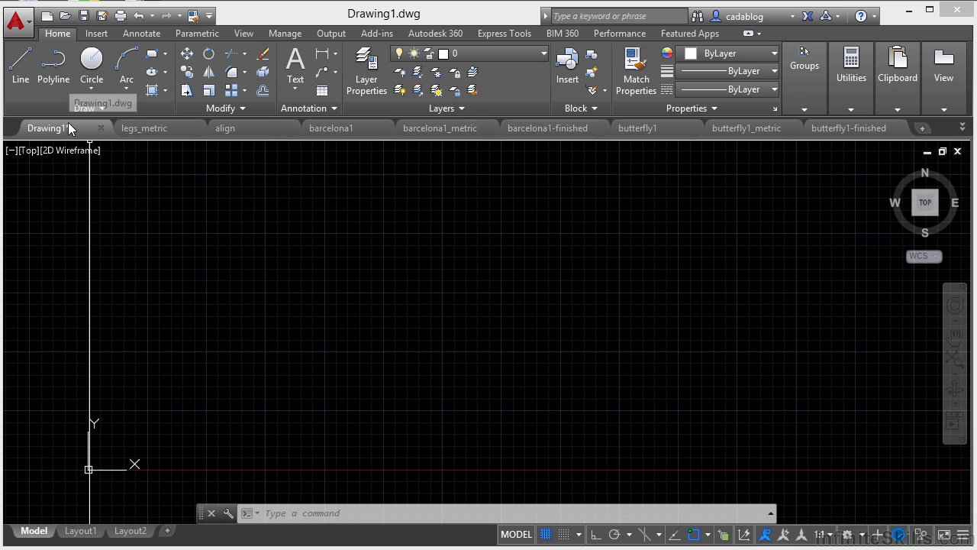
Use the preview thumbnails of the align drawing to open its model space and its Layout1
mouse_move(68, 122)
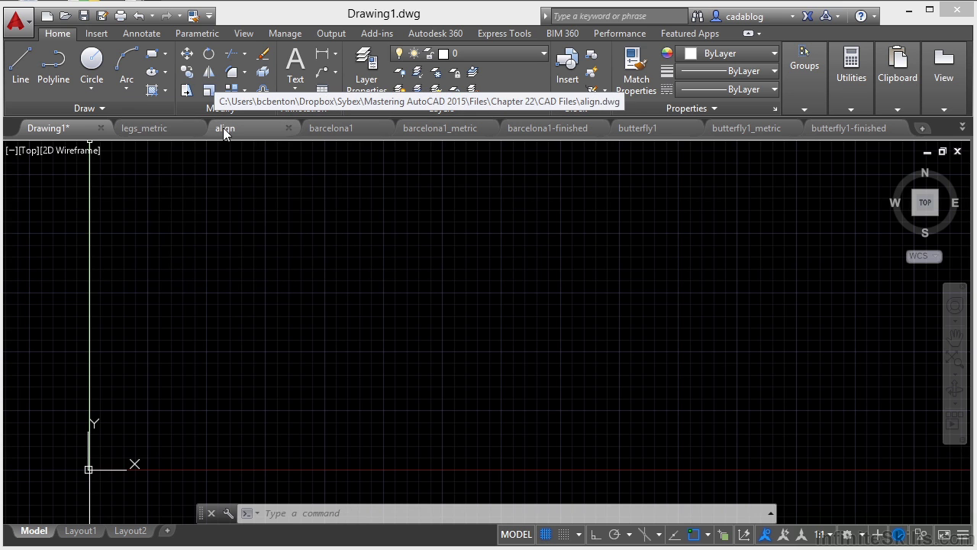
mouse_move(223, 128)
left_click(211, 218)
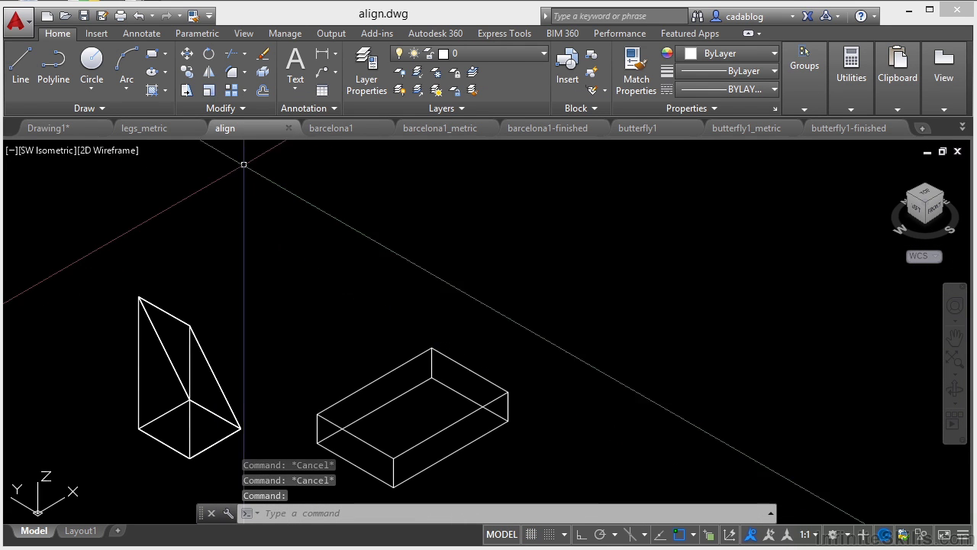
mouse_move(250, 129)
left_click(324, 221)
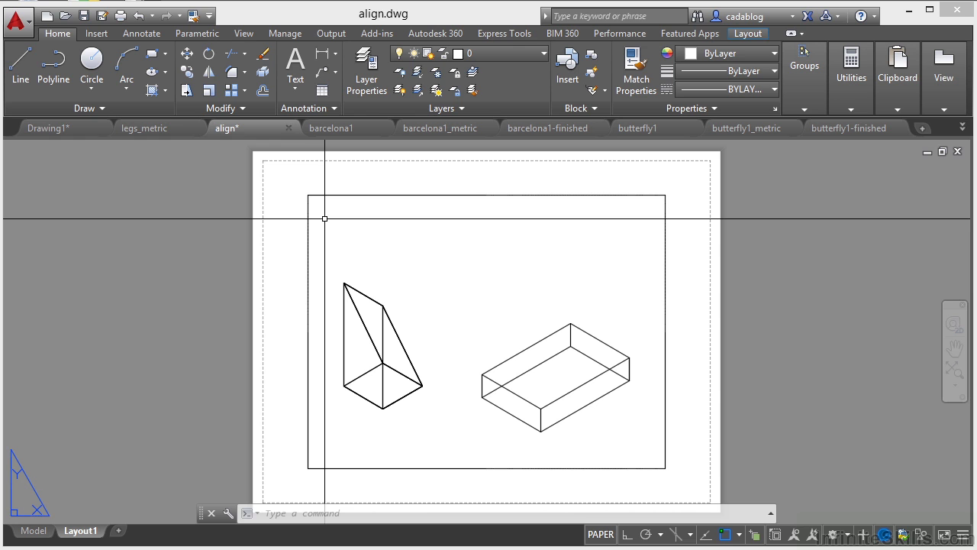
mouse_move(270, 126)
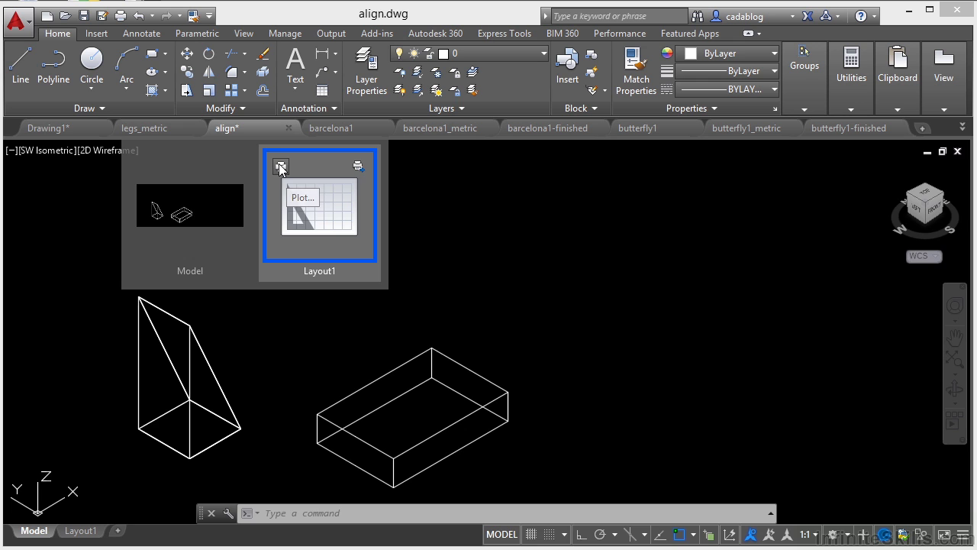
left_click(314, 218)
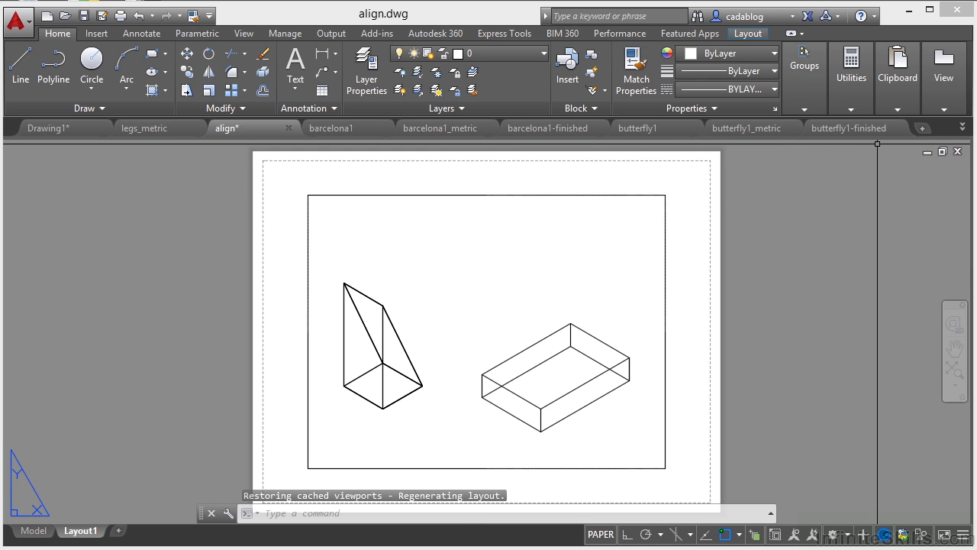
Open a new tab, browse its recent documents and start a new drawing from the acad.dwt template
left_click(924, 130)
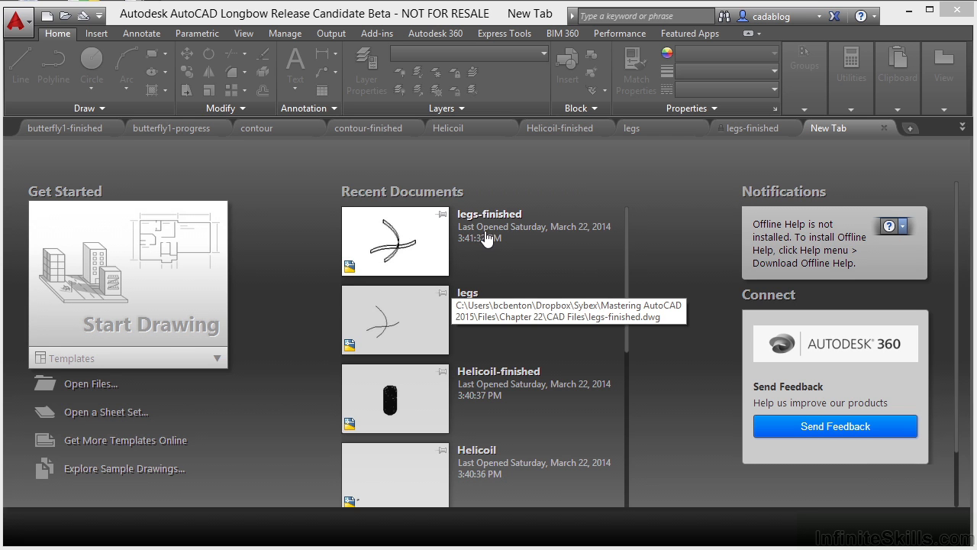
scroll(516, 382, "down", 5)
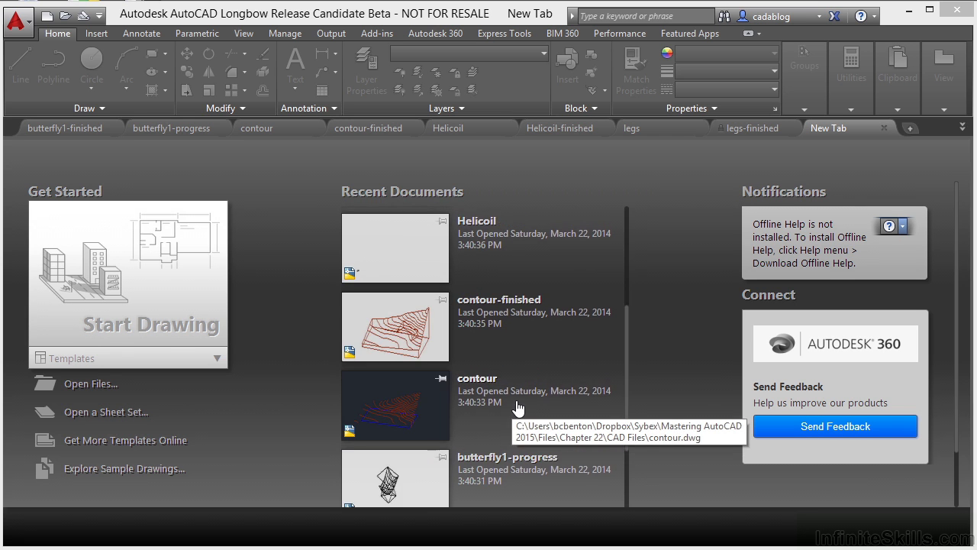
scroll(517, 399, "down", 2)
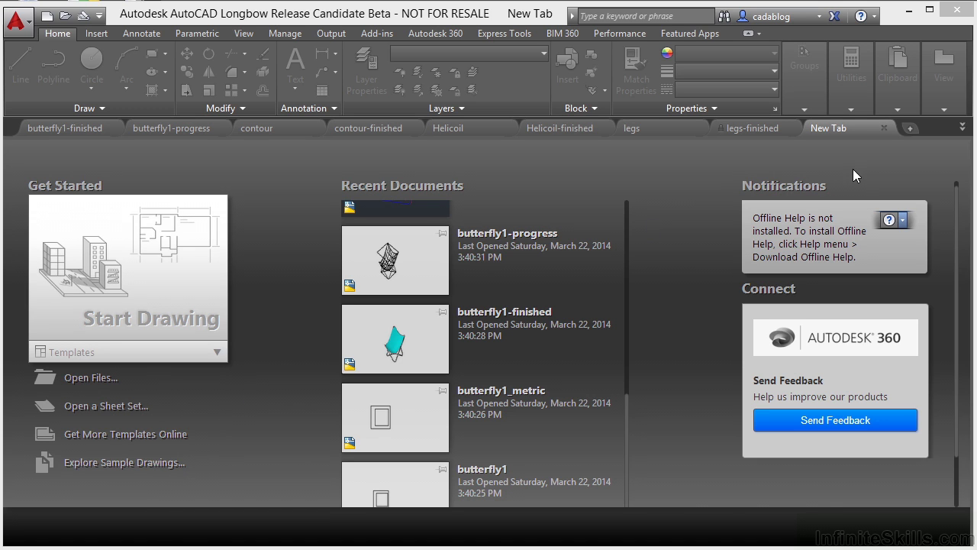
left_click(193, 359)
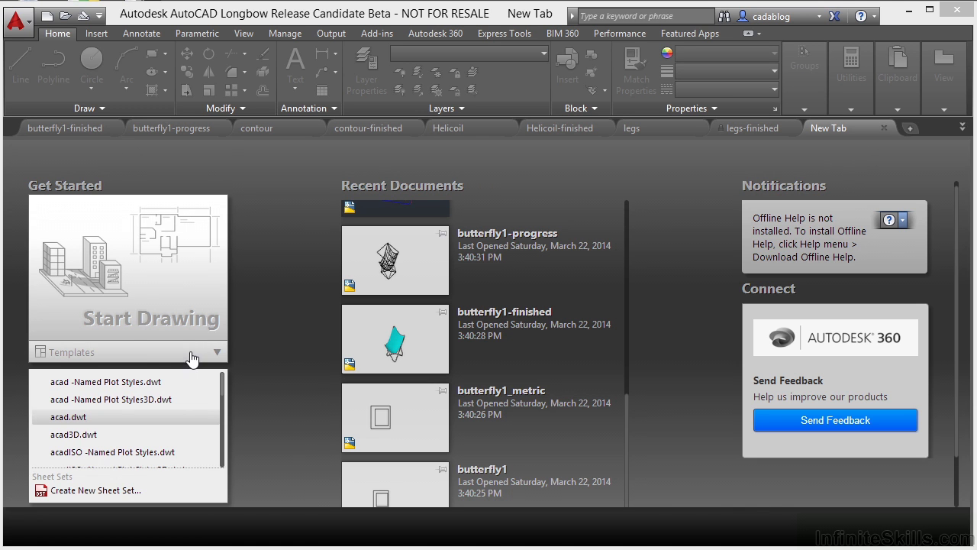
left_click(86, 423)
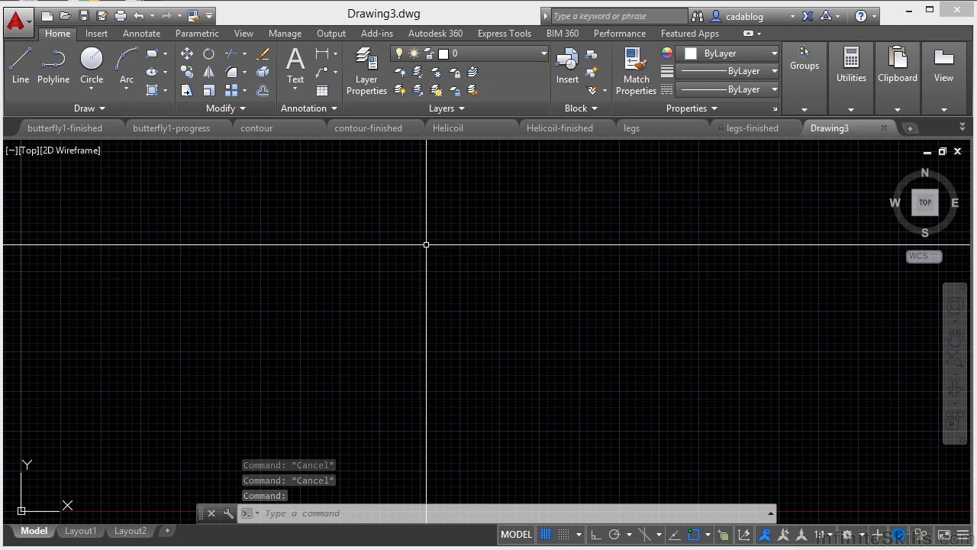
Close the Drawing3, legs-finished, legs and Helicoil-finished drawings
left_click(886, 129)
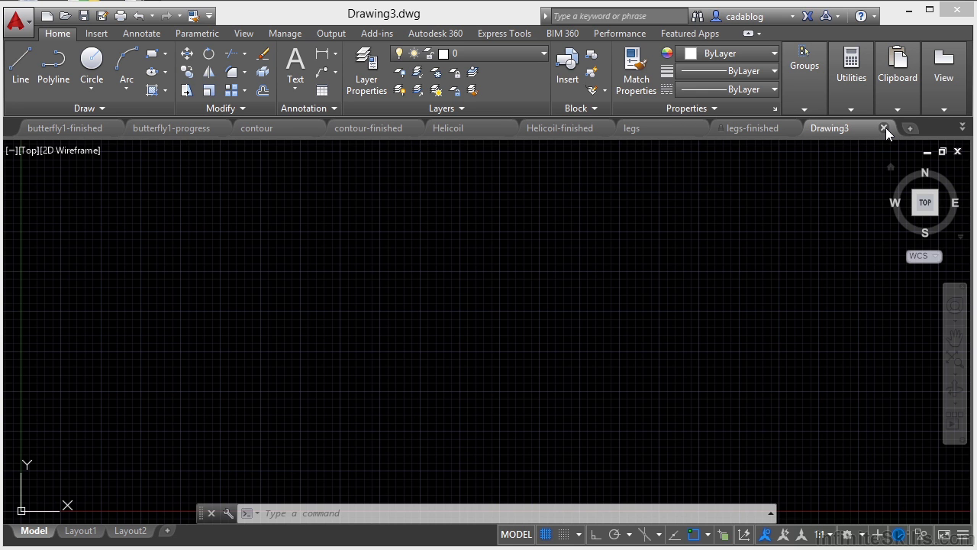
left_click(886, 128)
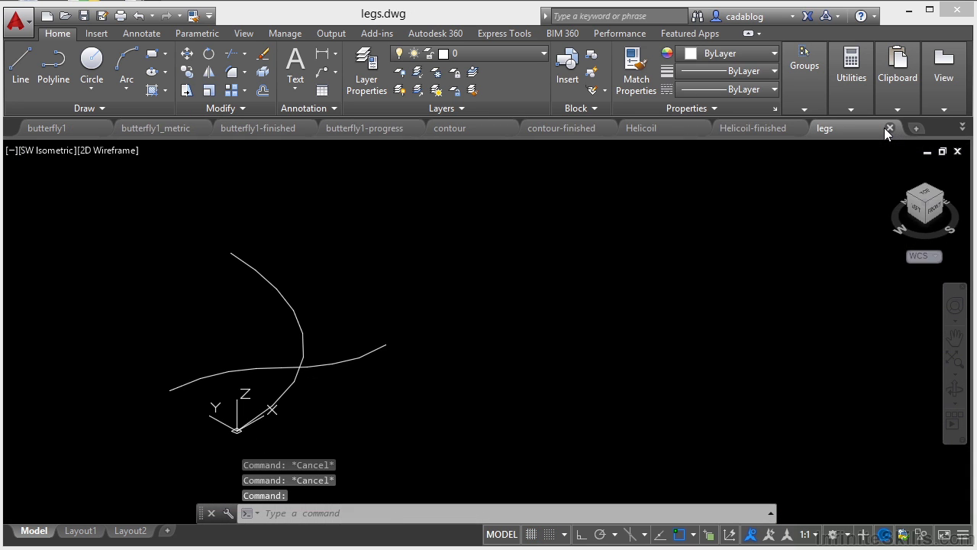
left_click(884, 127)
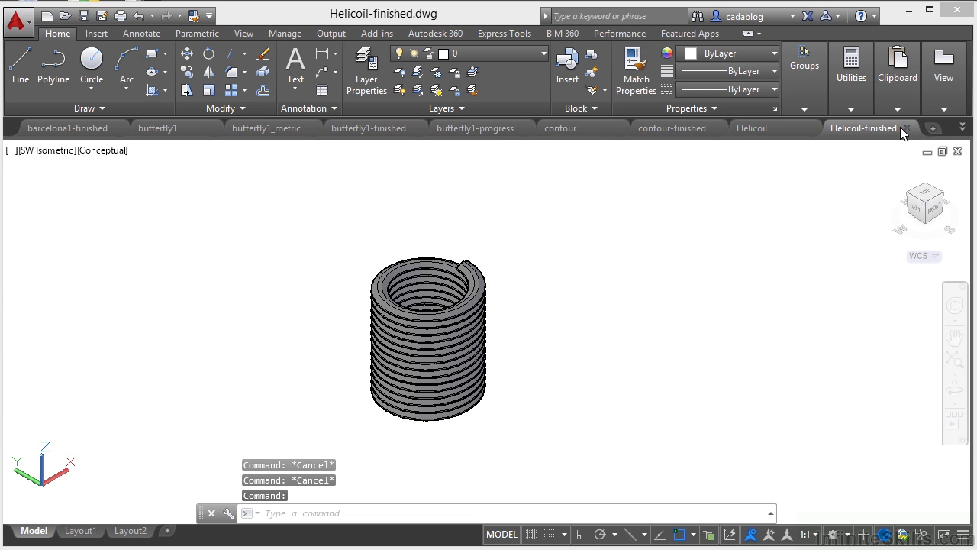
left_click(905, 127)
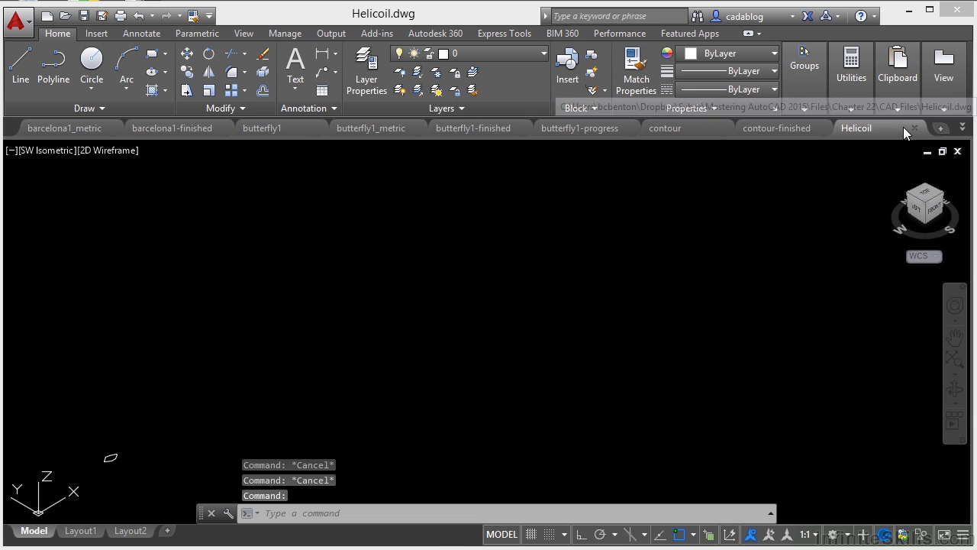
Draw a short single line segment just below the polygon outline in the Helicoil drawing
left_click(468, 278)
scroll(497, 289, "down", 2)
scroll(295, 365, "up", 6)
middle_click_drag(295, 364, 476, 264)
scroll(343, 456, "up", 2)
scroll(369, 427, "up", 4)
key("Escape")
type("l")
key("Return")
left_click(335, 315)
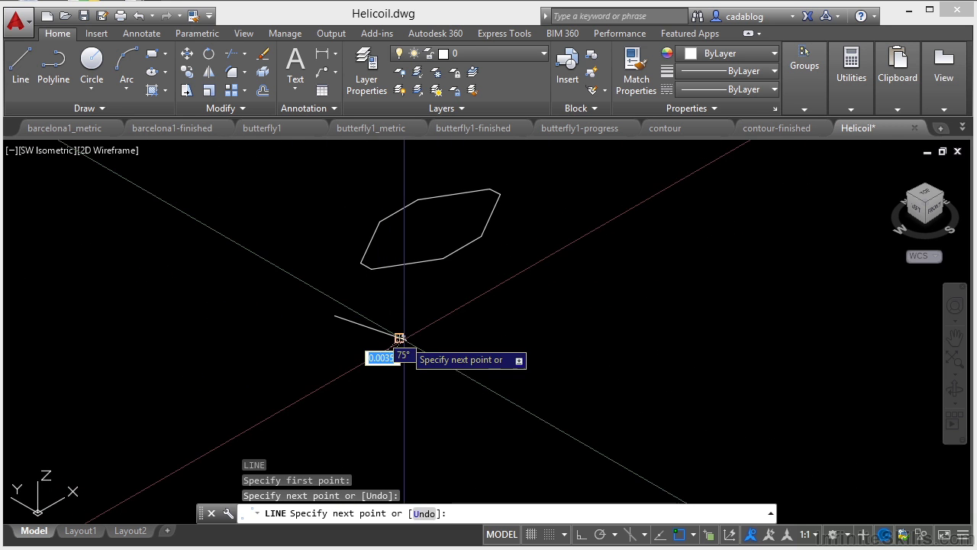
left_click(399, 337)
key("Return")
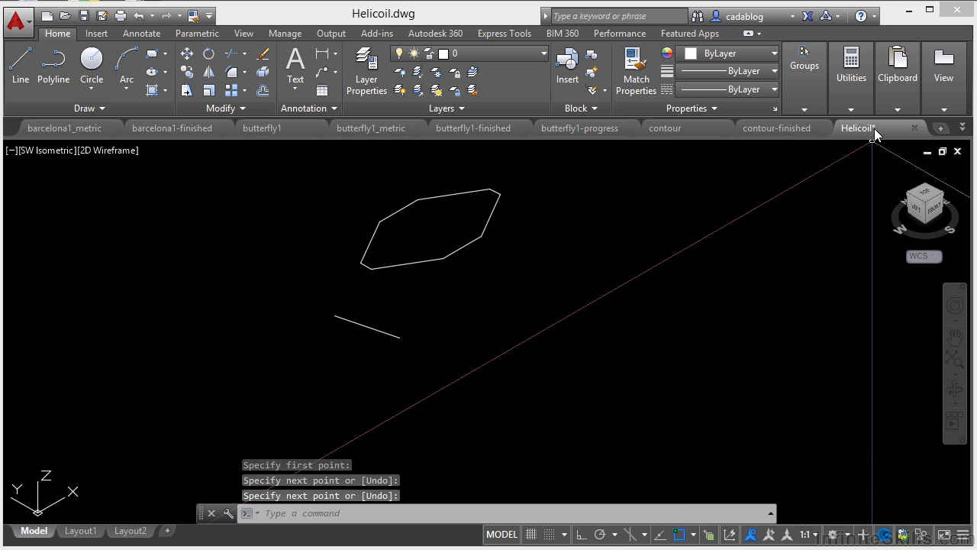
Close the Helicoil drawing without saving its changes
left_click(914, 128)
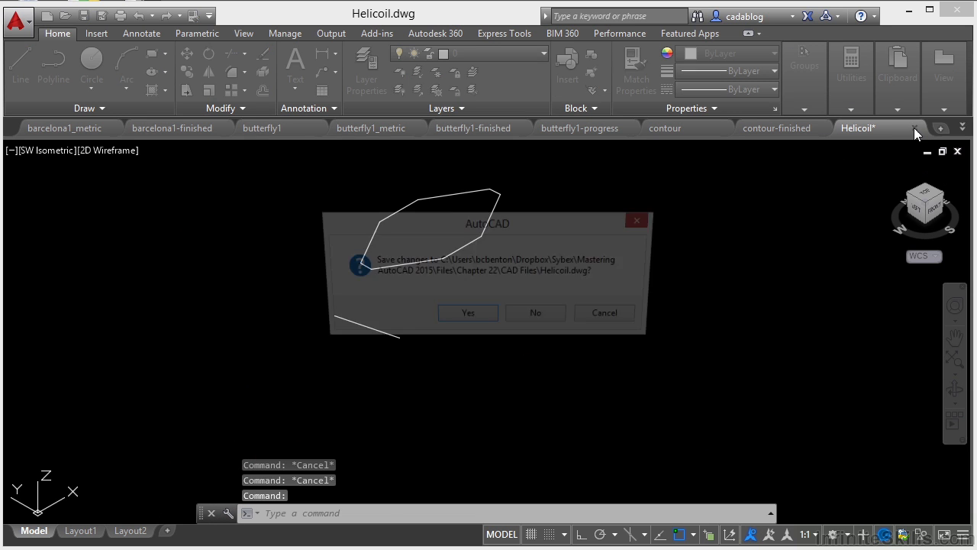
left_click(539, 317)
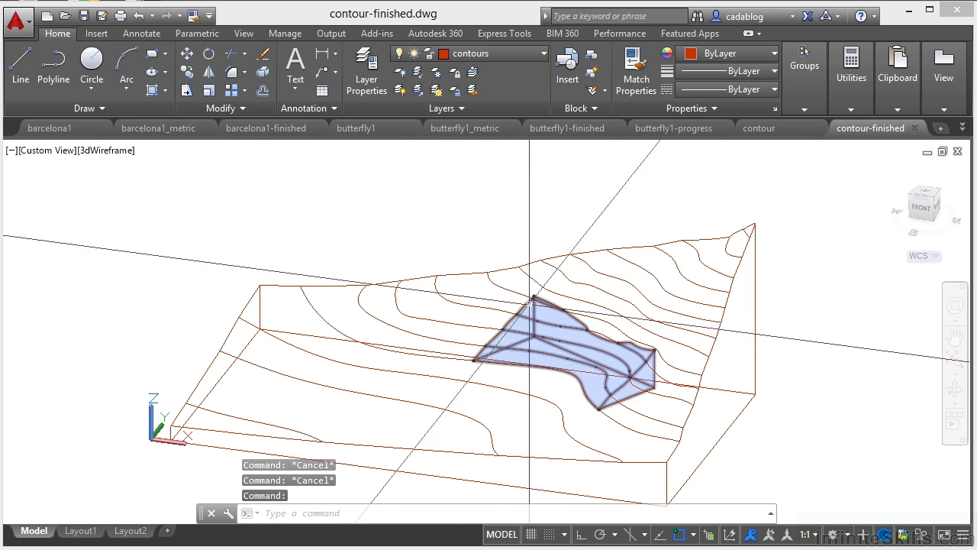
Turn the display of the file tabs off and back on, twice in a row
left_click(242, 33)
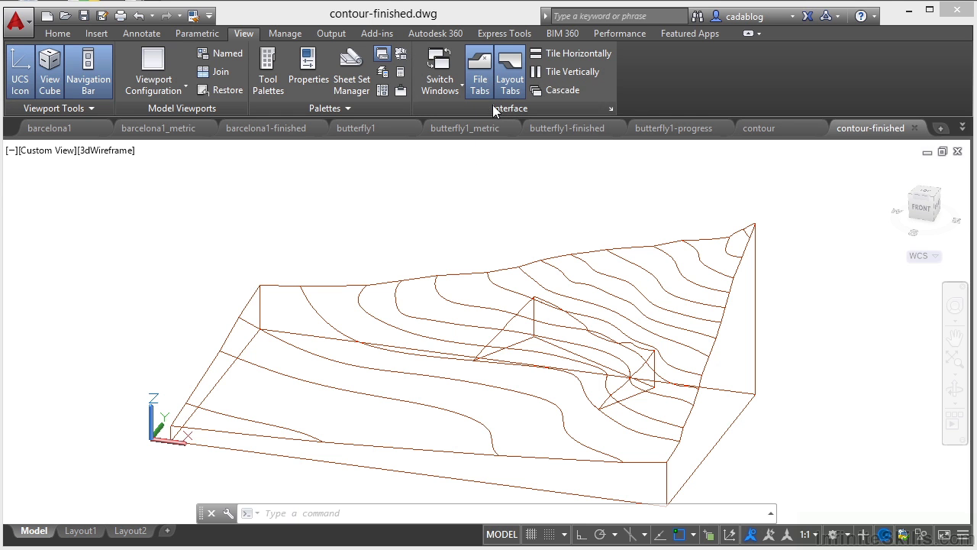
left_click(481, 81)
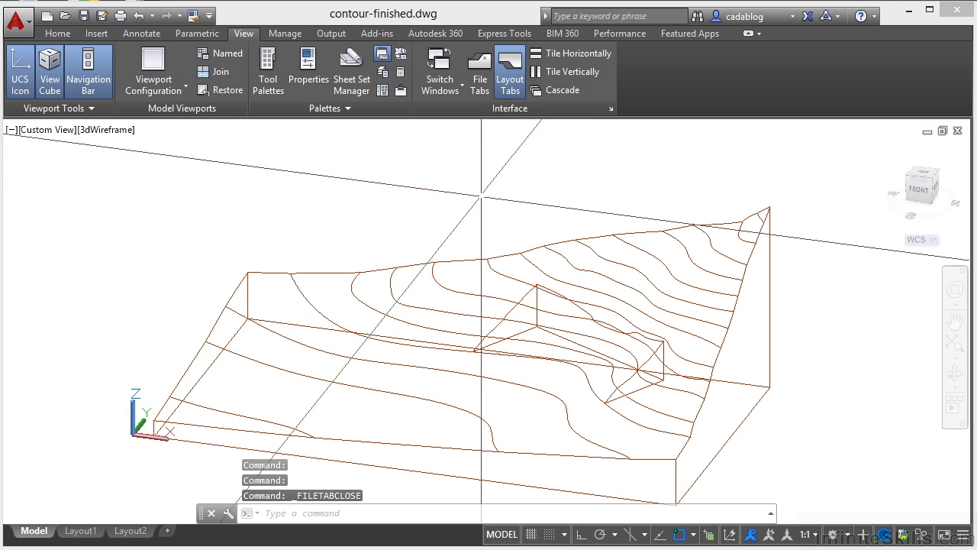
left_click(480, 81)
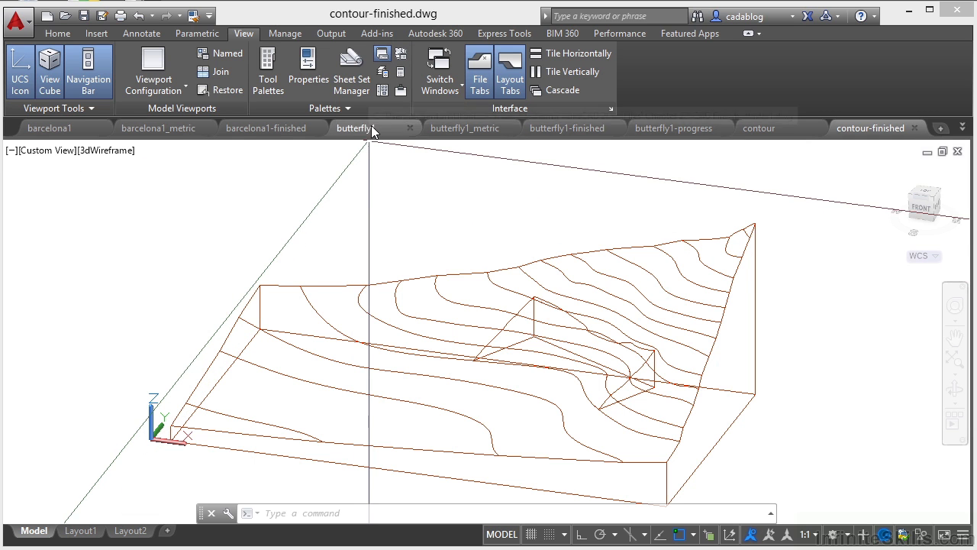
left_click(479, 77)
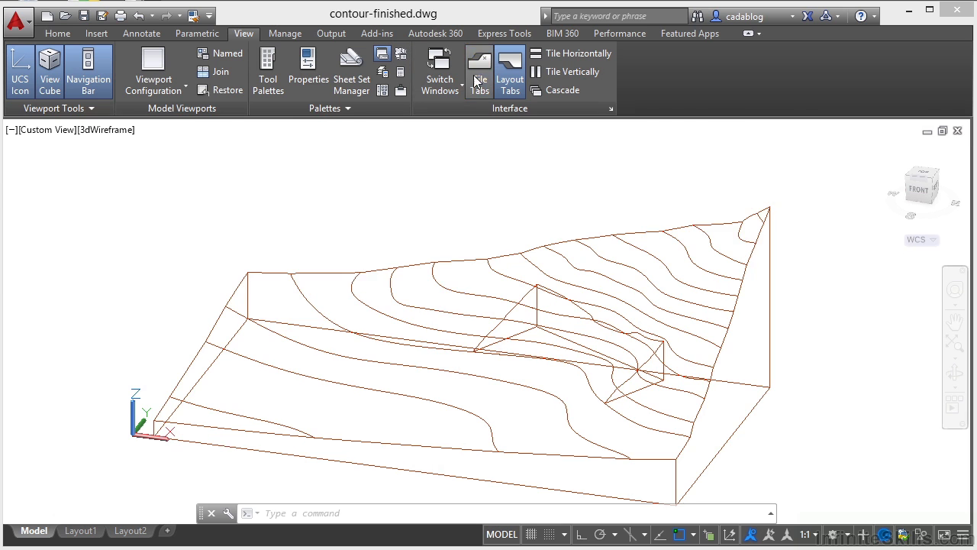
left_click(480, 77)
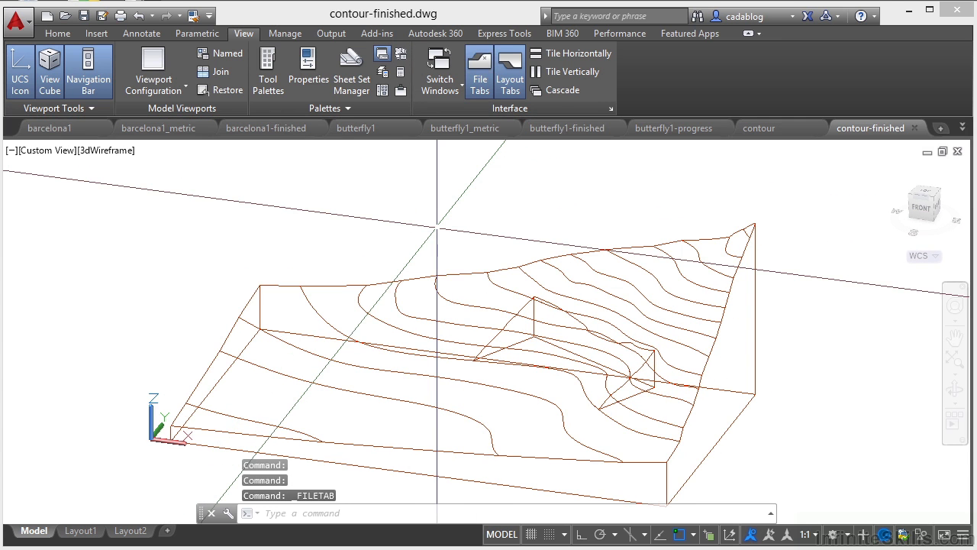